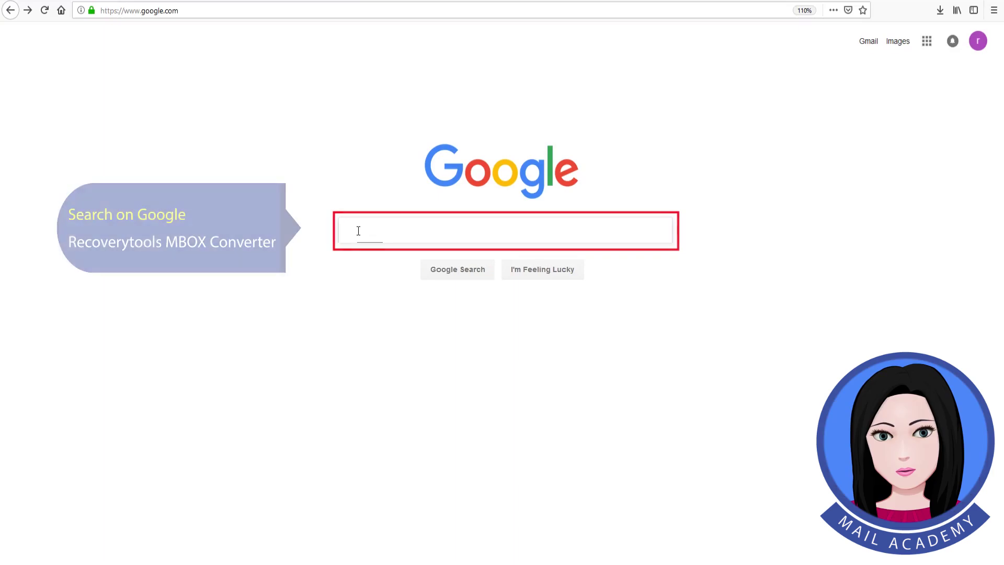
Step: Search Google for 'recoverytools mbox converter' and open the RecoveryTools MBOX Migrator product page
type("rec")
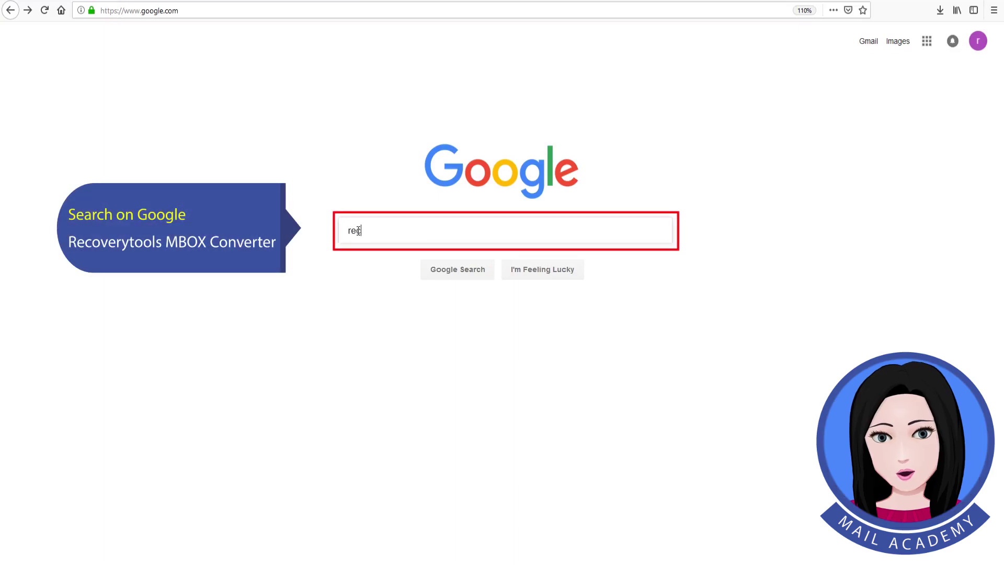
type("overytools mbox converter")
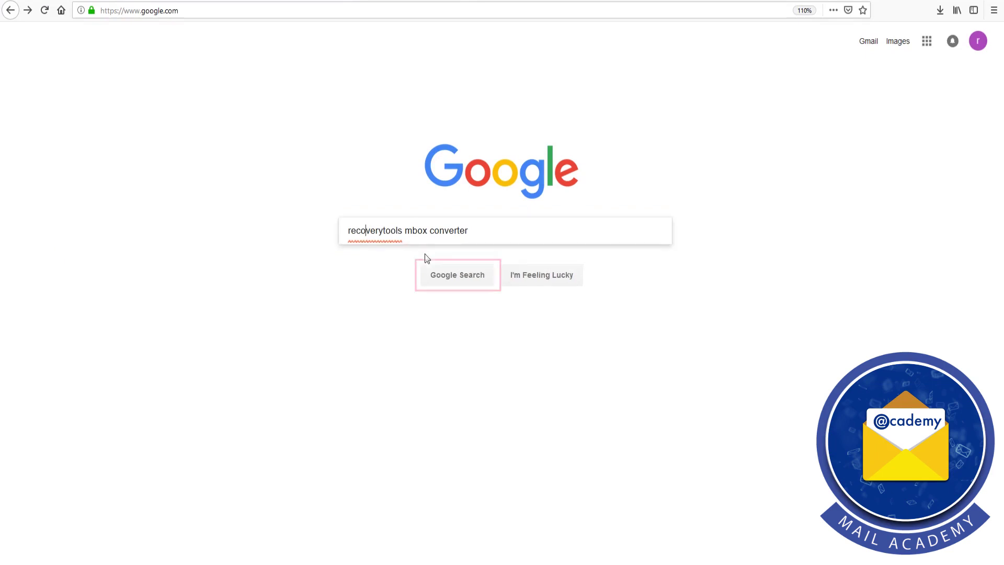
left_click(461, 280)
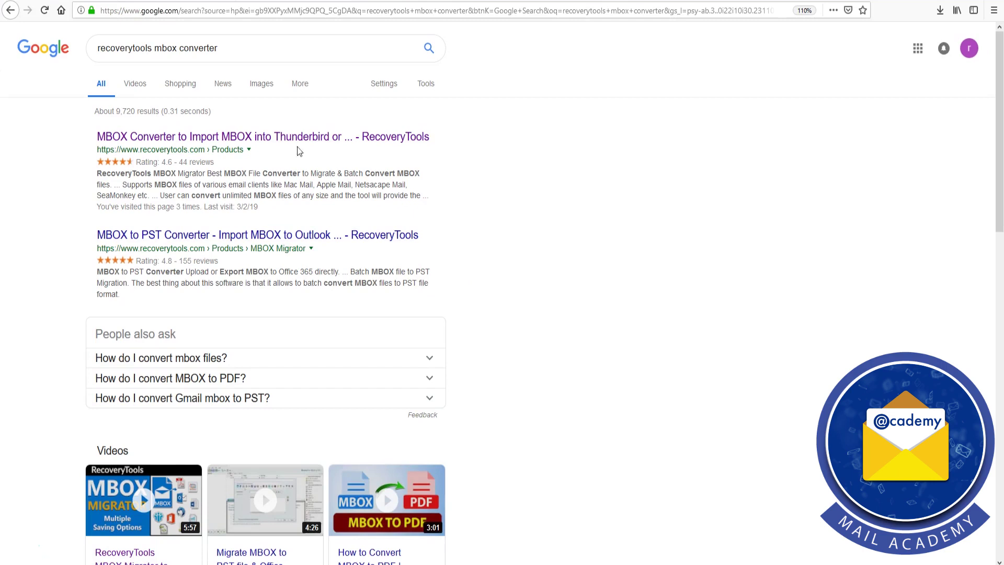
left_click(238, 137)
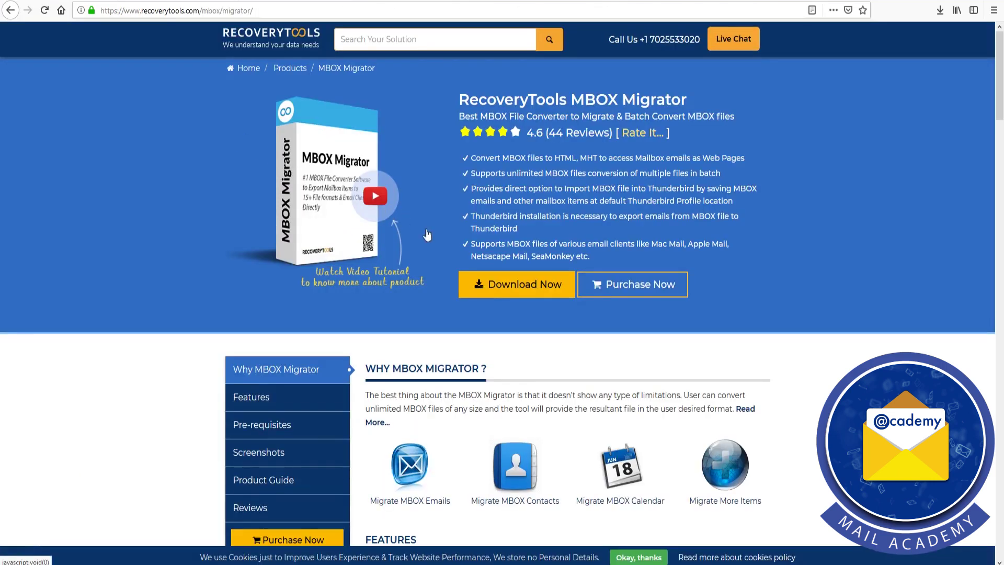
Step: Download and save setup-mbox-migrator(1).exe, then run it from the downloads panel
left_click(517, 289)
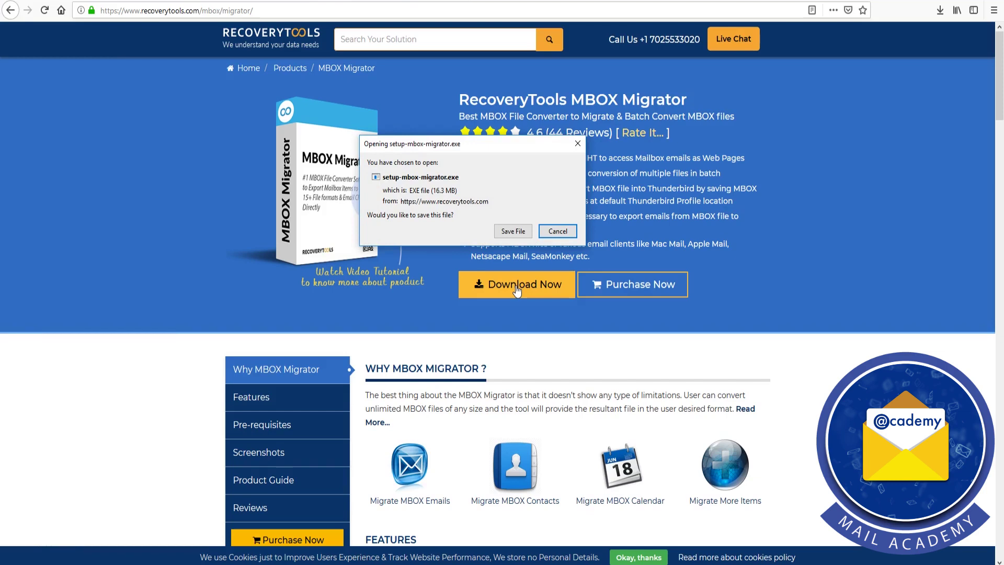
left_click(516, 232)
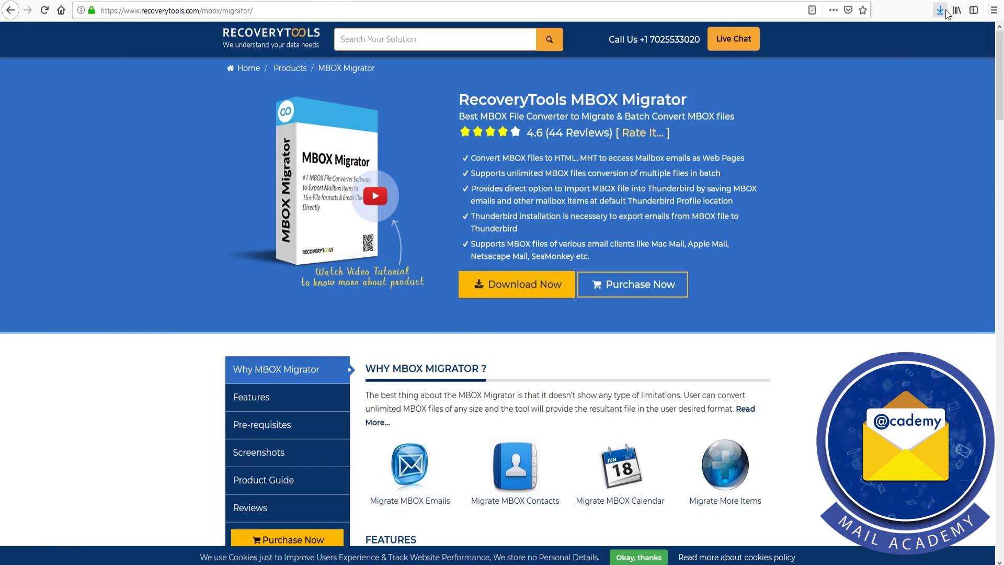
left_click(795, 43)
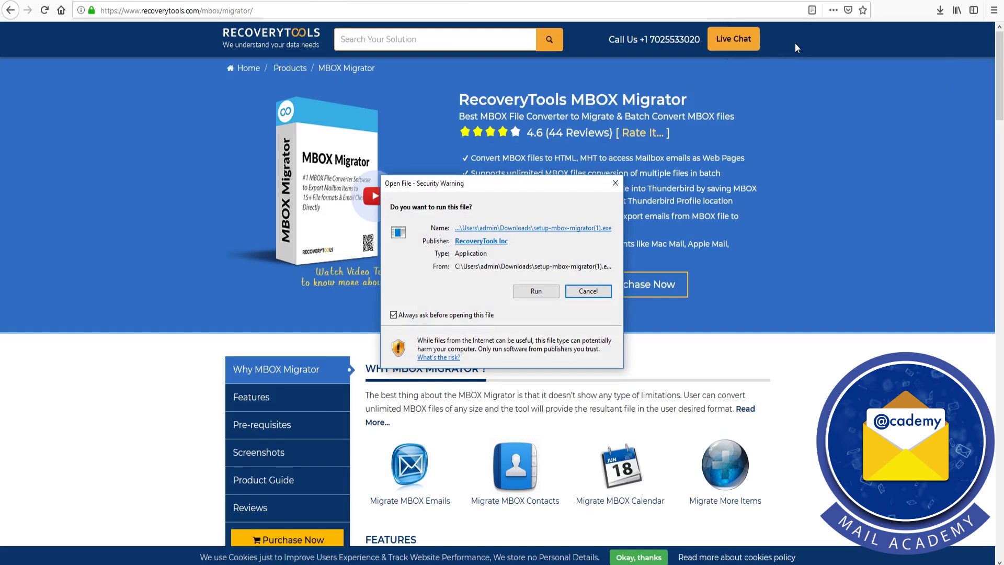
Step: Allow the installer to run, choose English, and accept the license agreement
left_click(536, 291)
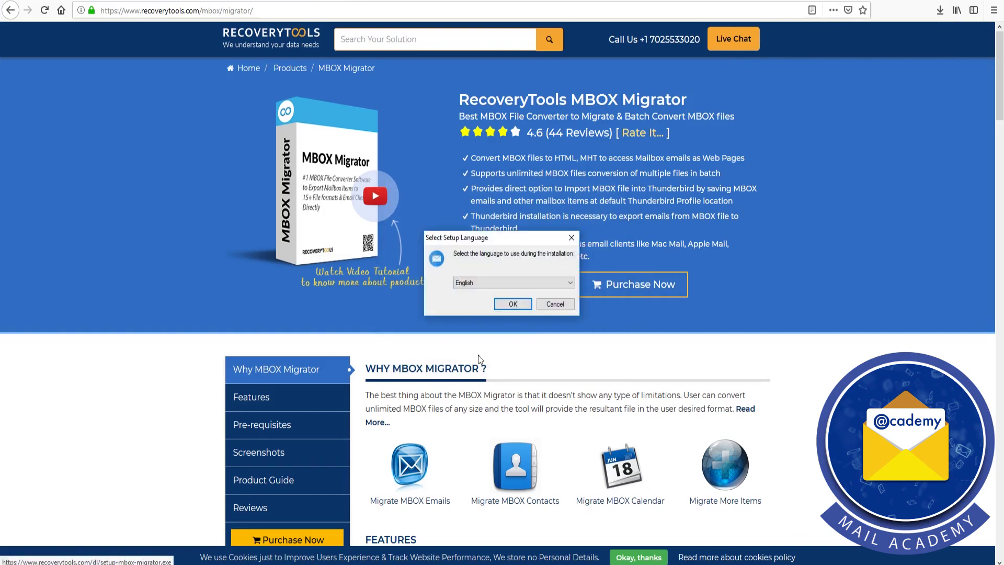
left_click(520, 306)
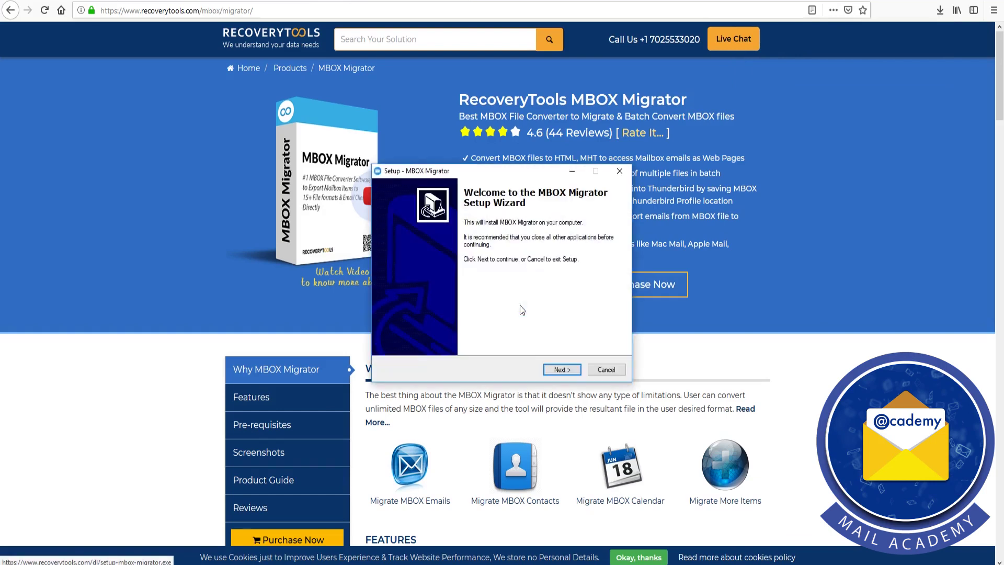
left_click(574, 371)
left_click(396, 335)
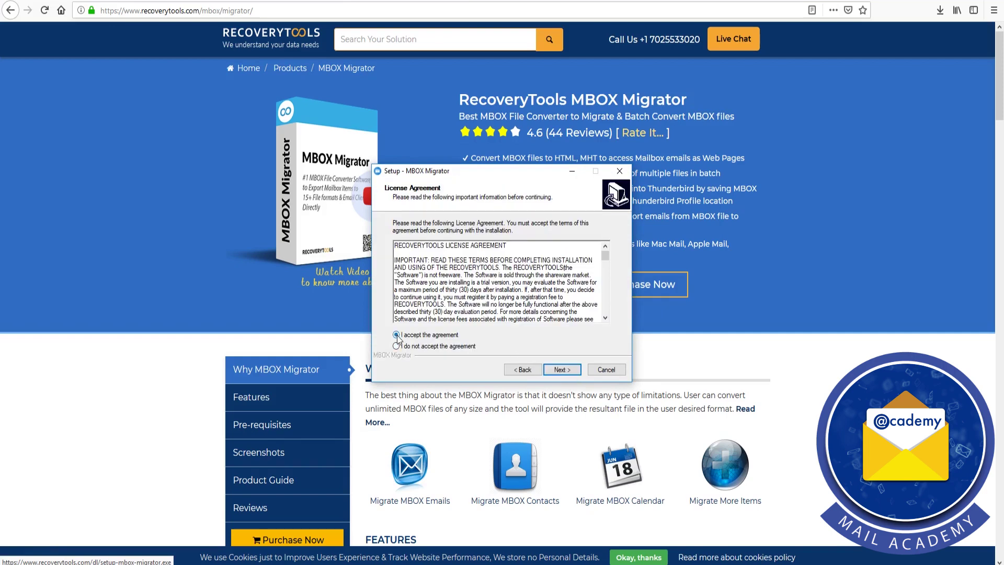
left_click(571, 372)
Step: Install to the default Program Files (x86) location and launch MBOX Migrator
left_click(570, 371)
left_click(570, 370)
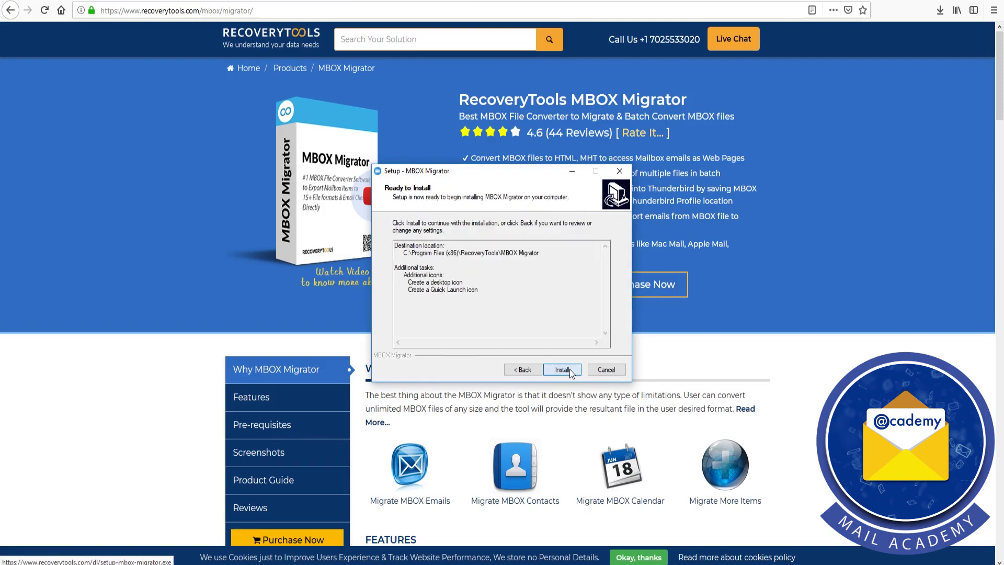
left_click(570, 370)
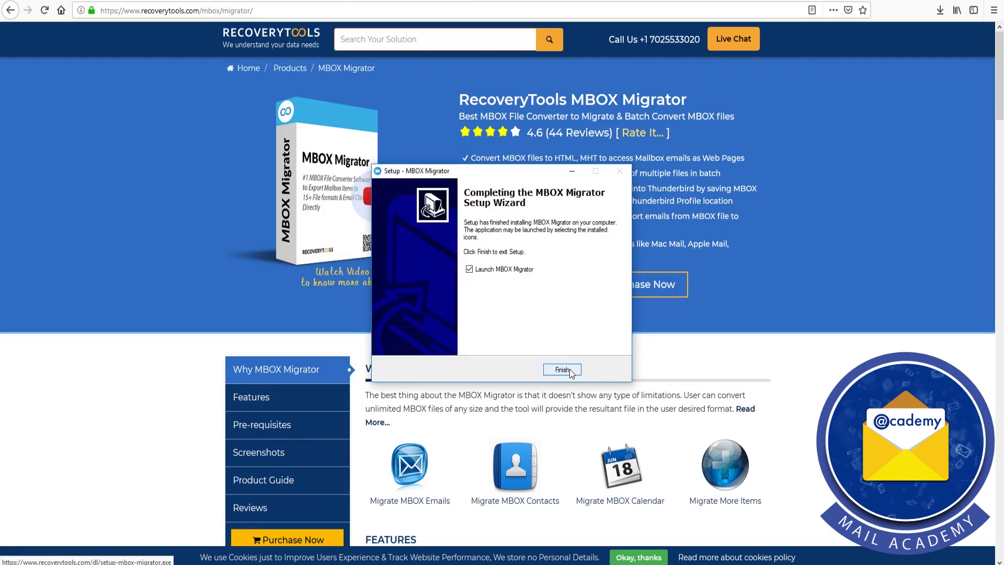
left_click(562, 369)
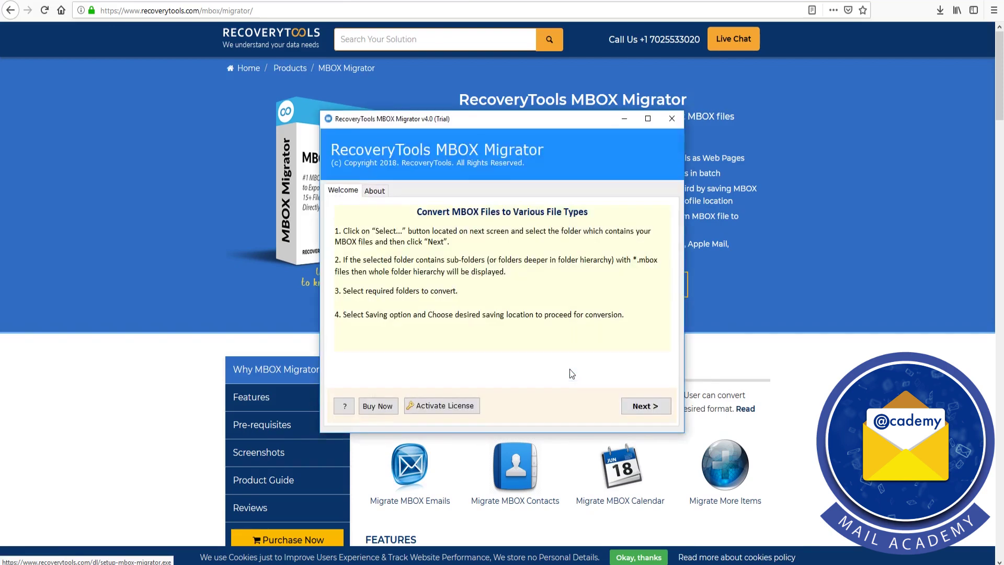
Step: Load All mail Including Spam and Trash.mbox from the takeout Mail folder as the source
left_click(666, 408)
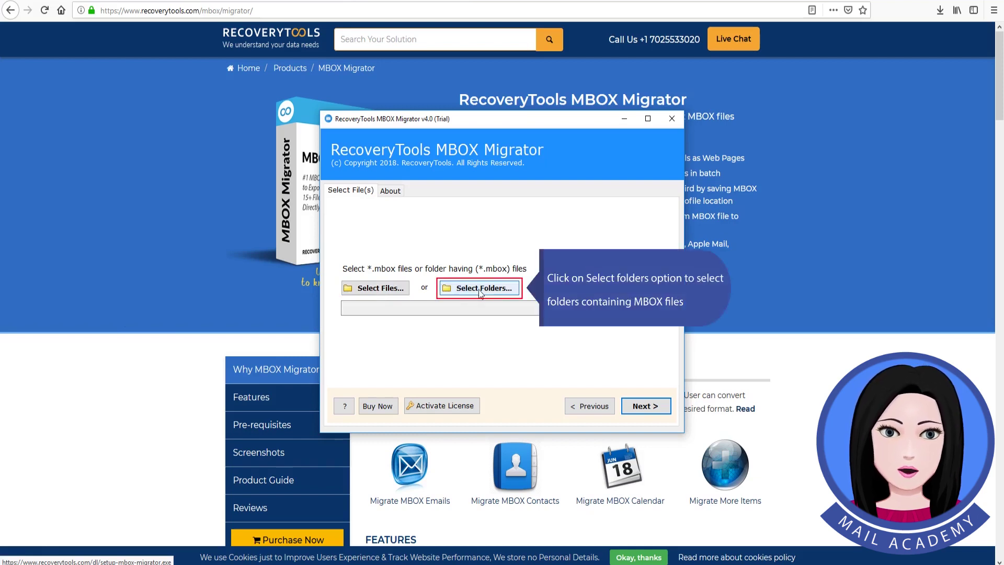
left_click(381, 289)
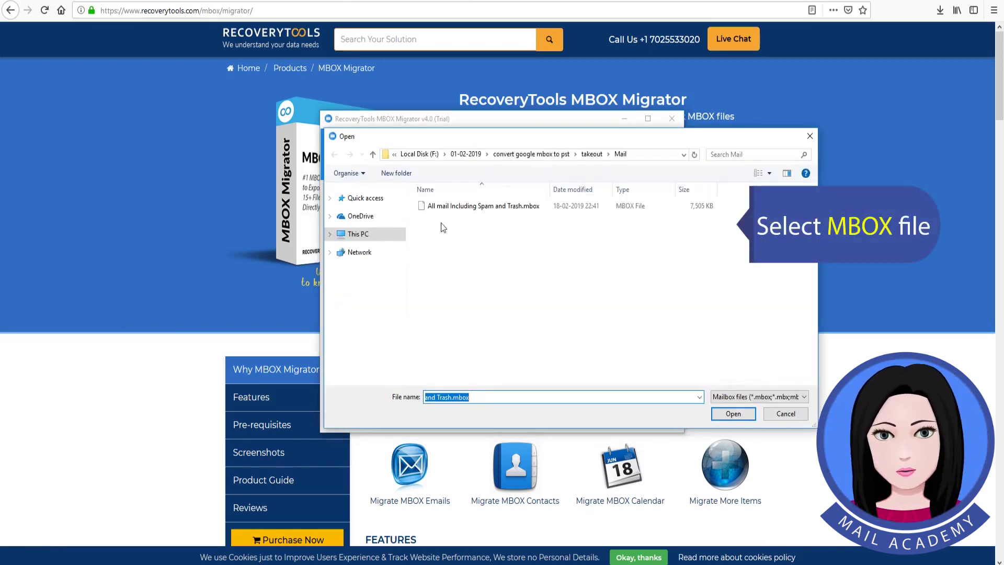
left_click(453, 209)
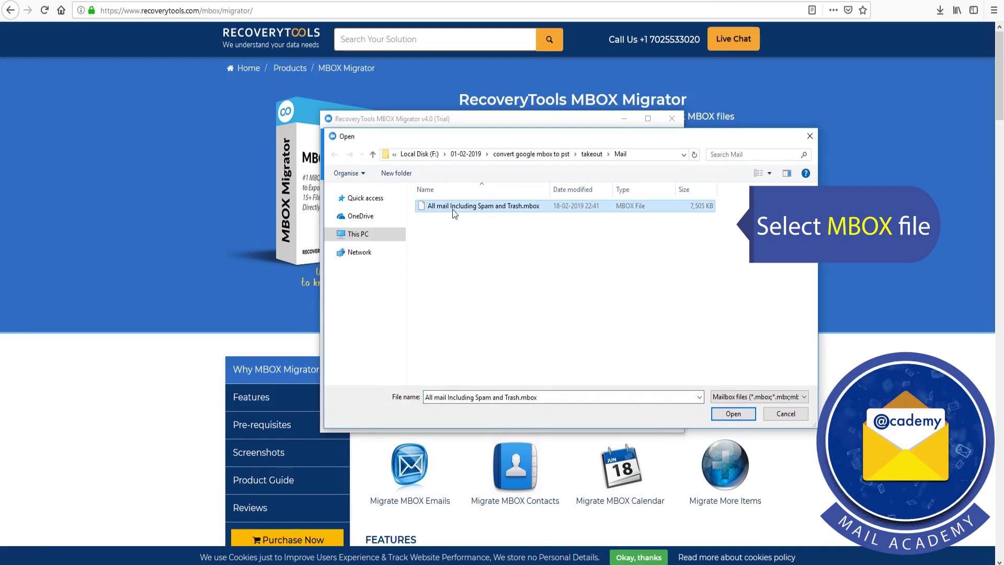
left_click(734, 414)
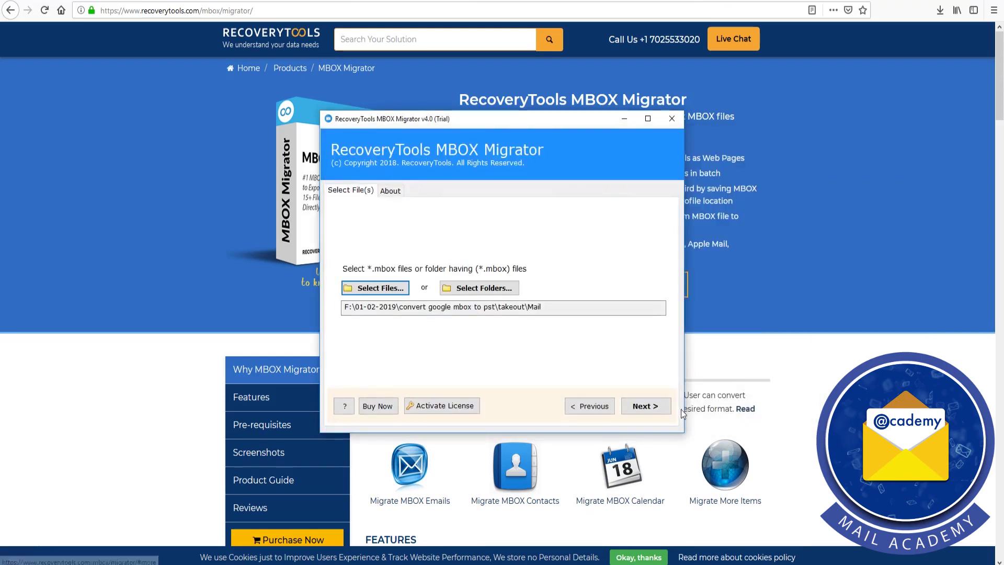
left_click(662, 410)
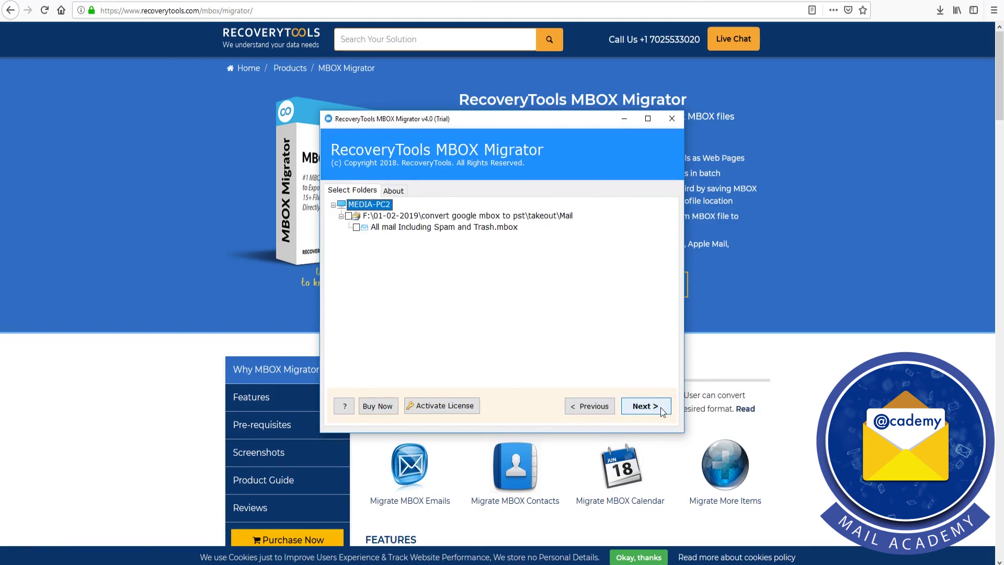
Step: Mark the Mail folder for conversion and choose PST as the saving format
left_click(348, 216)
left_click(658, 408)
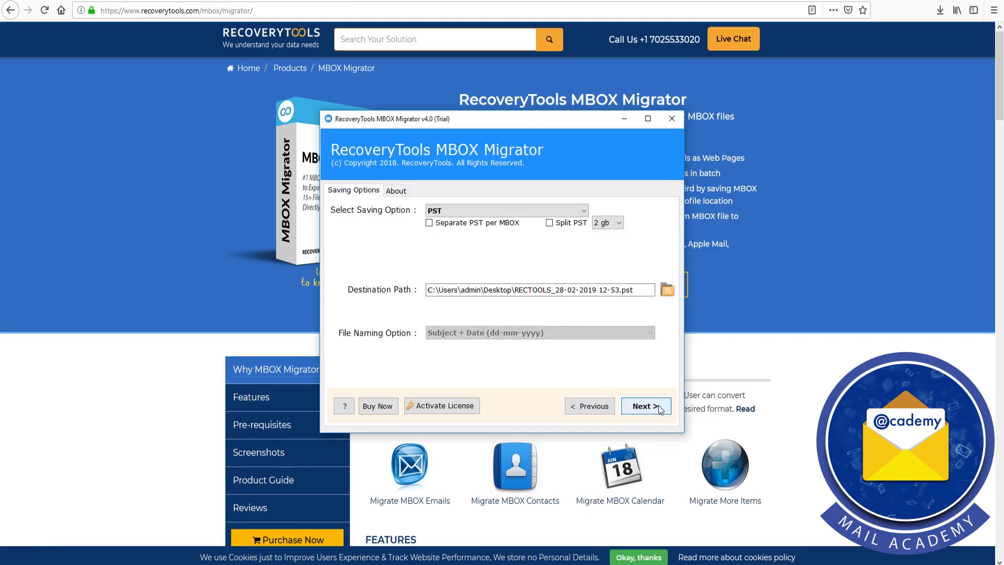
left_click(584, 212)
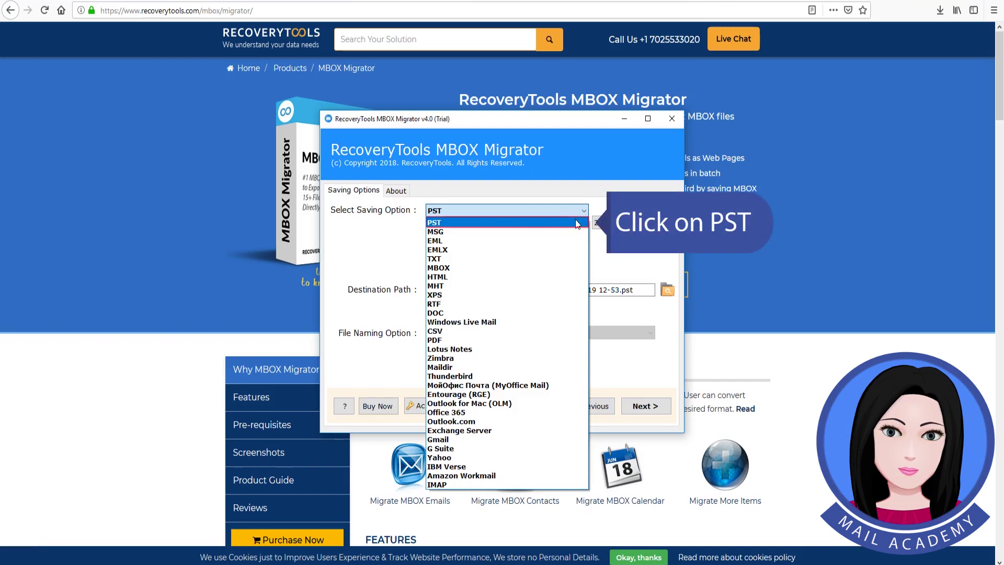
left_click(577, 224)
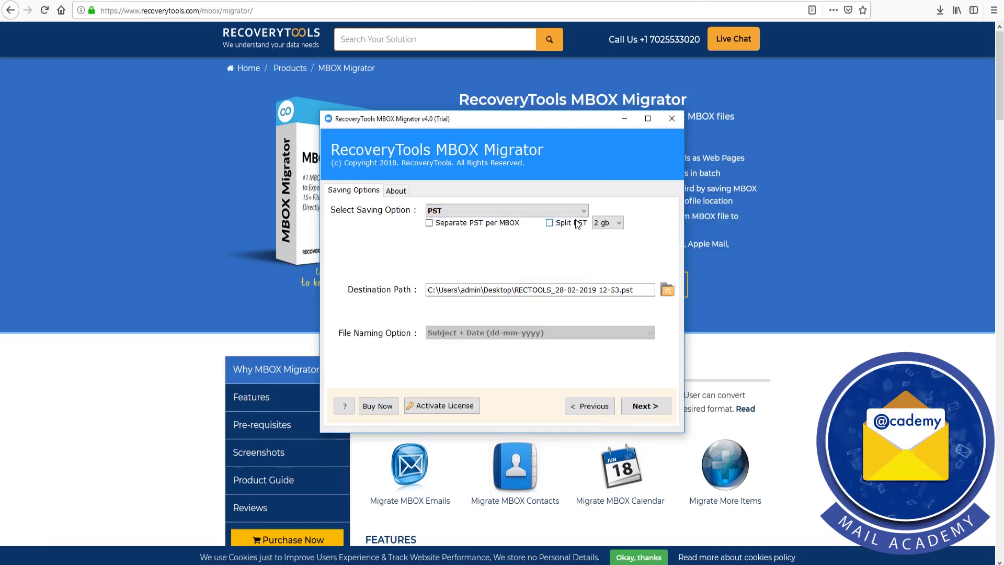
Step: Try Separate PST per MBOX and Split PST at 2 gb, leaving both switched off
left_click(429, 223)
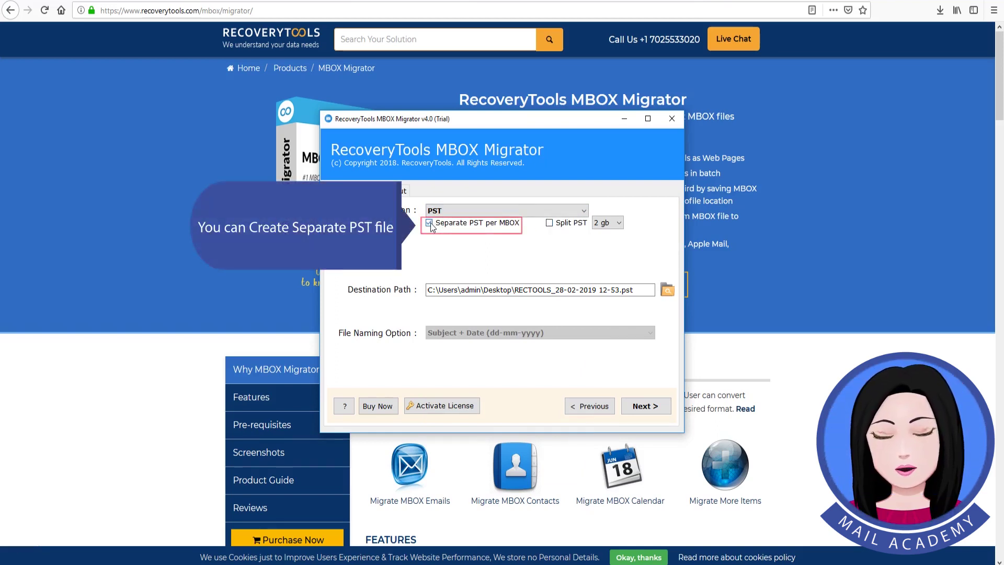
left_click(430, 223)
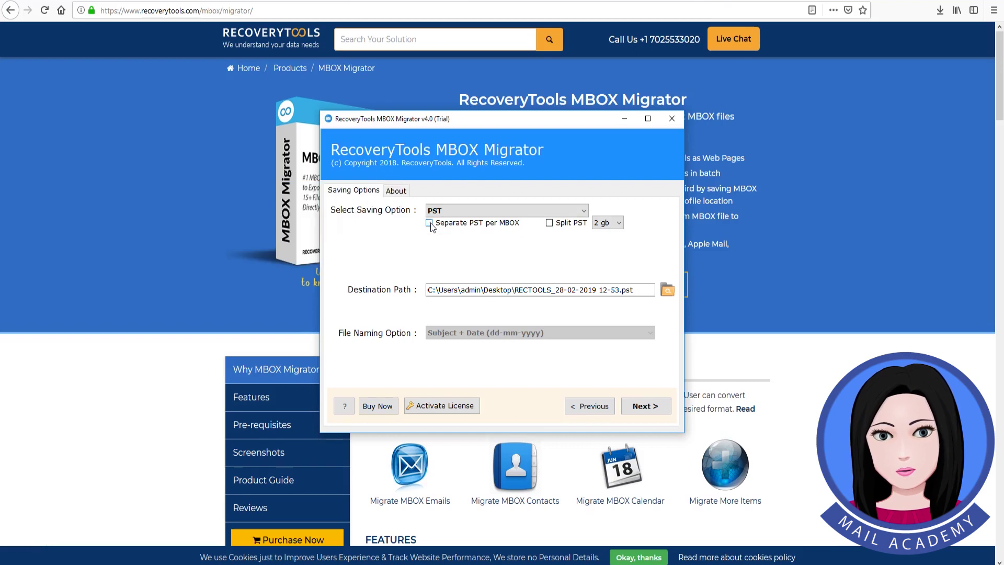
left_click(550, 224)
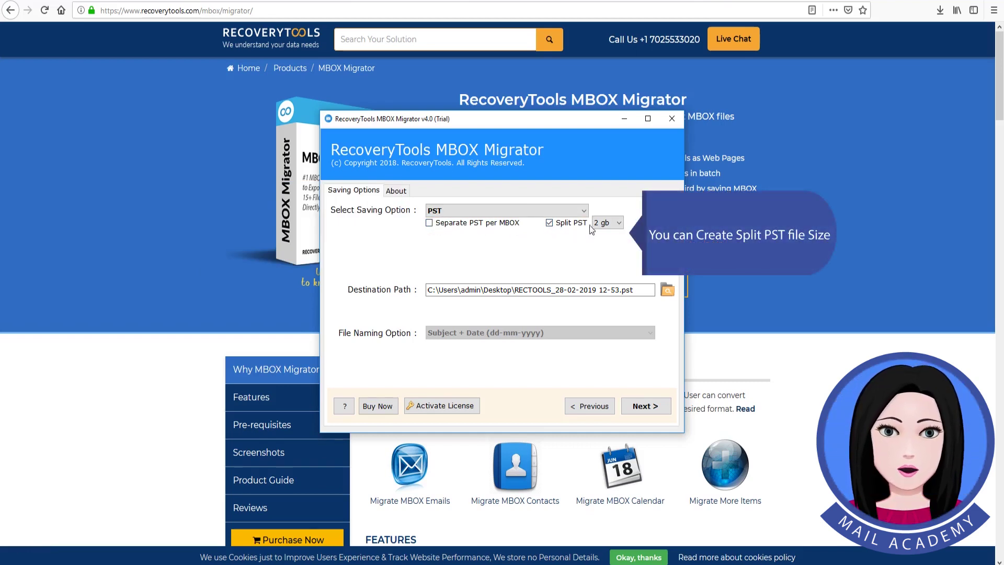
left_click(617, 225)
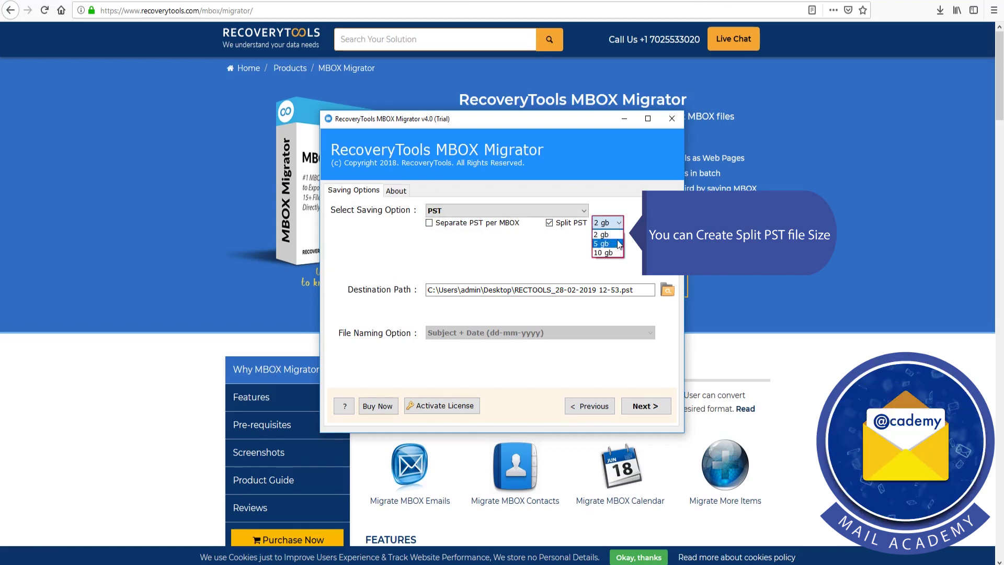
left_click(618, 235)
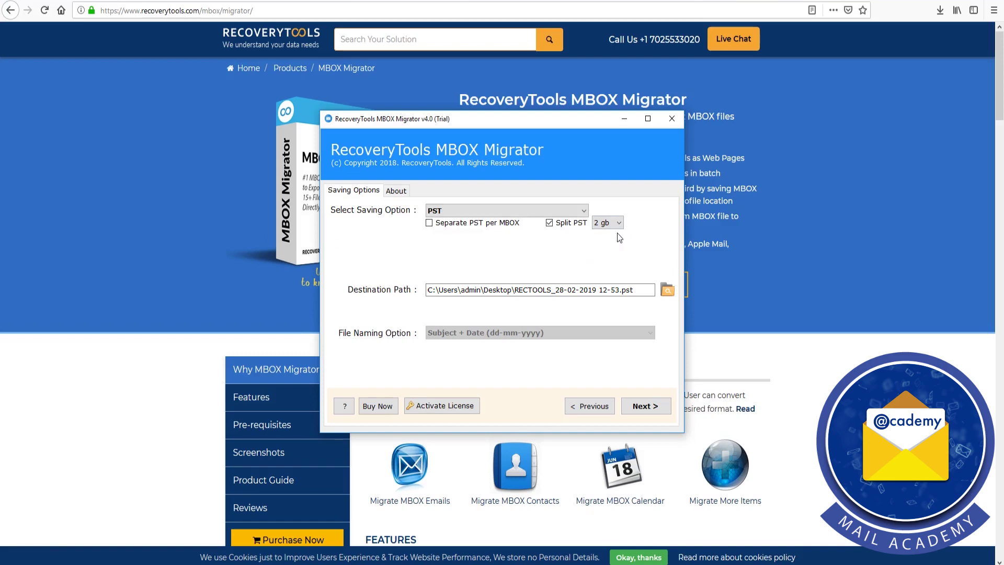
left_click(550, 224)
Step: Run the PST conversion and dismiss the success and trial-limitation messages
left_click(661, 408)
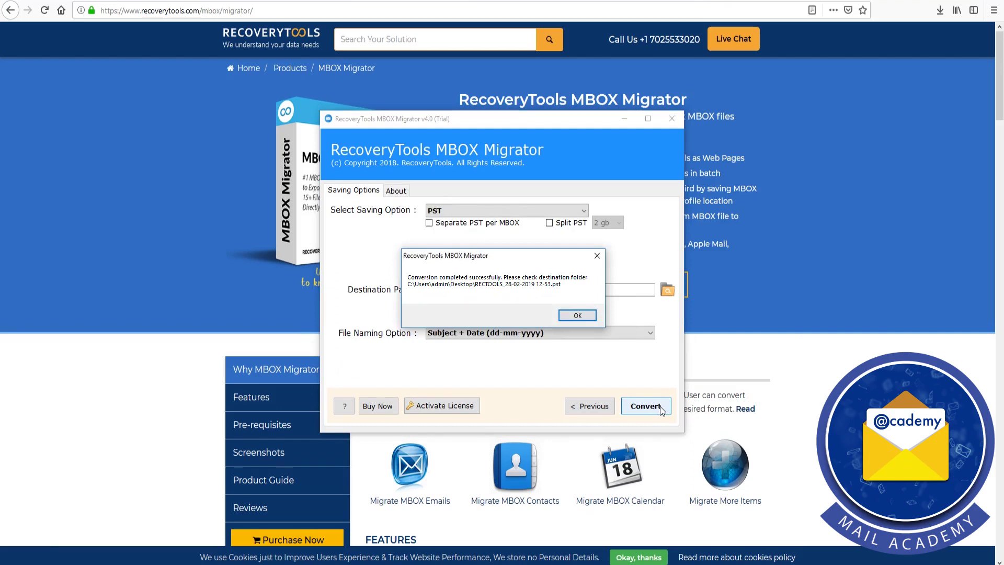
left_click(585, 317)
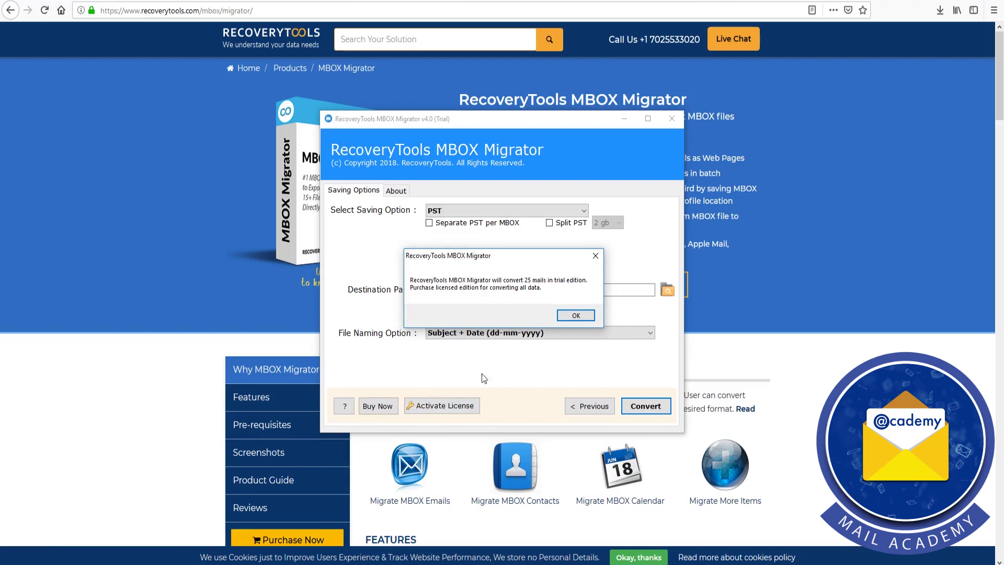
left_click(576, 316)
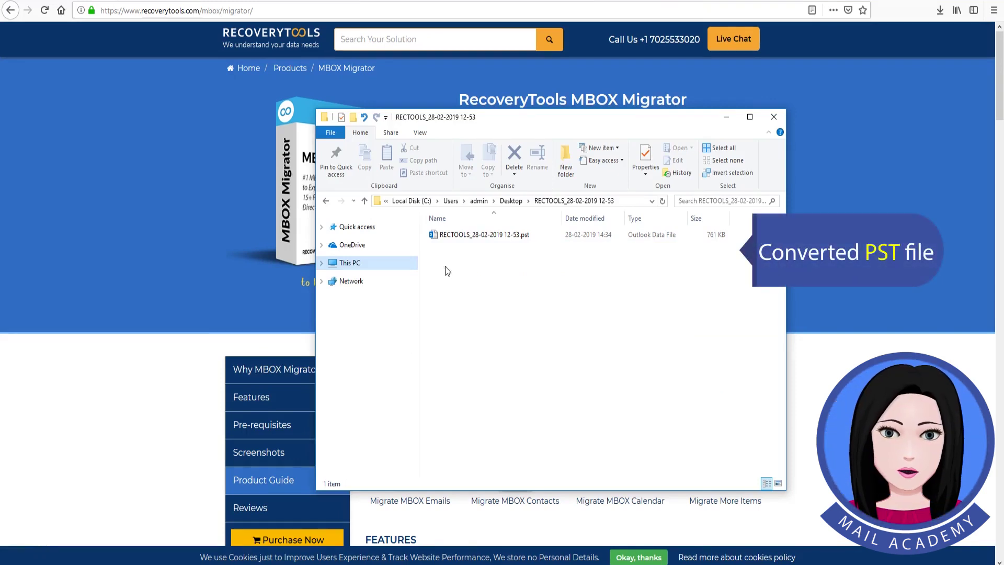
left_click(454, 236)
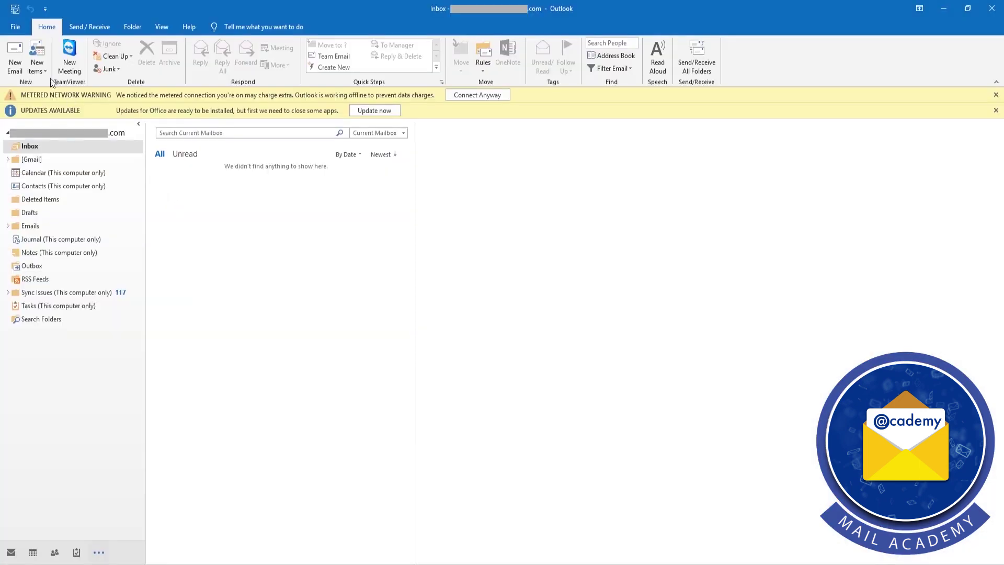
left_click(15, 26)
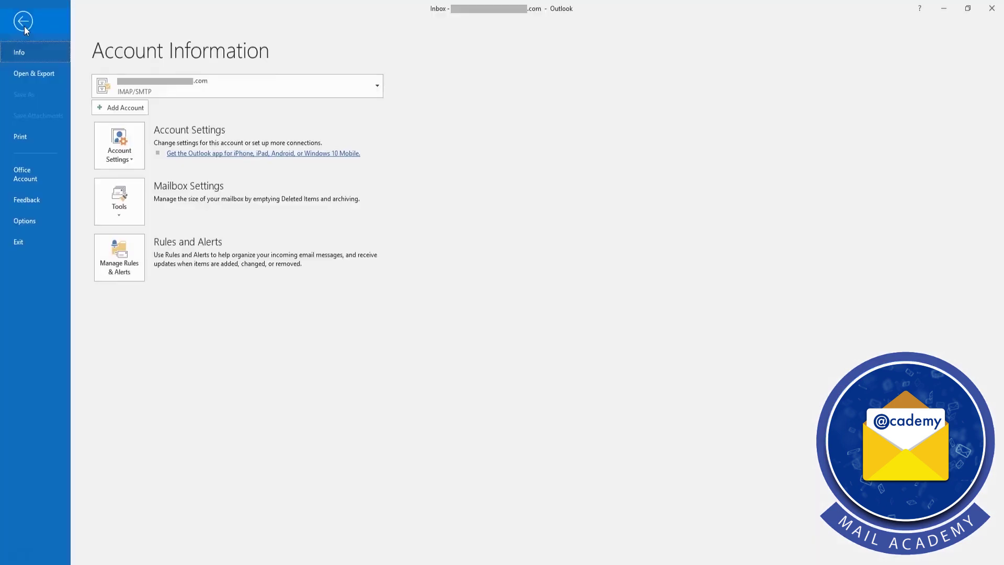
left_click(29, 76)
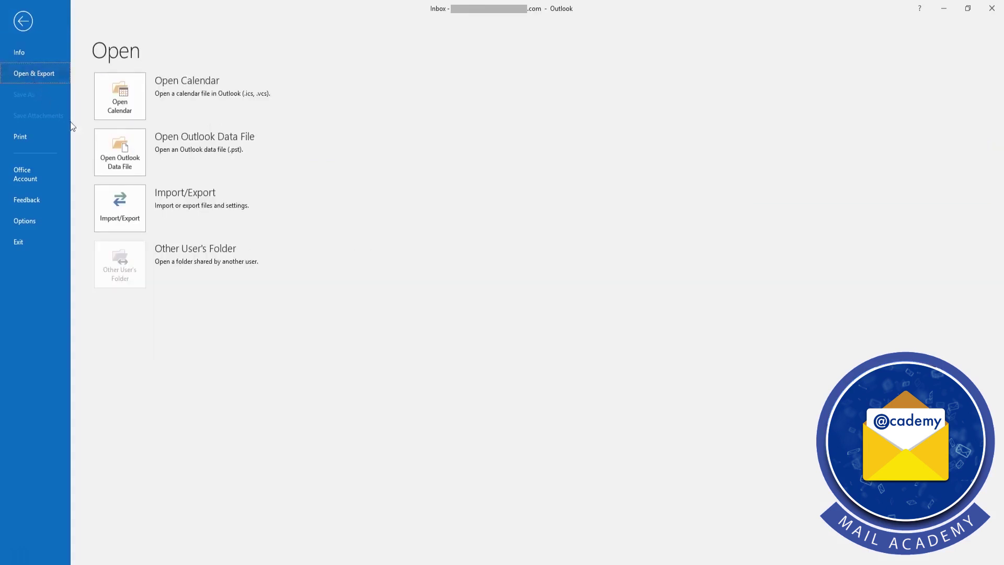
left_click(124, 160)
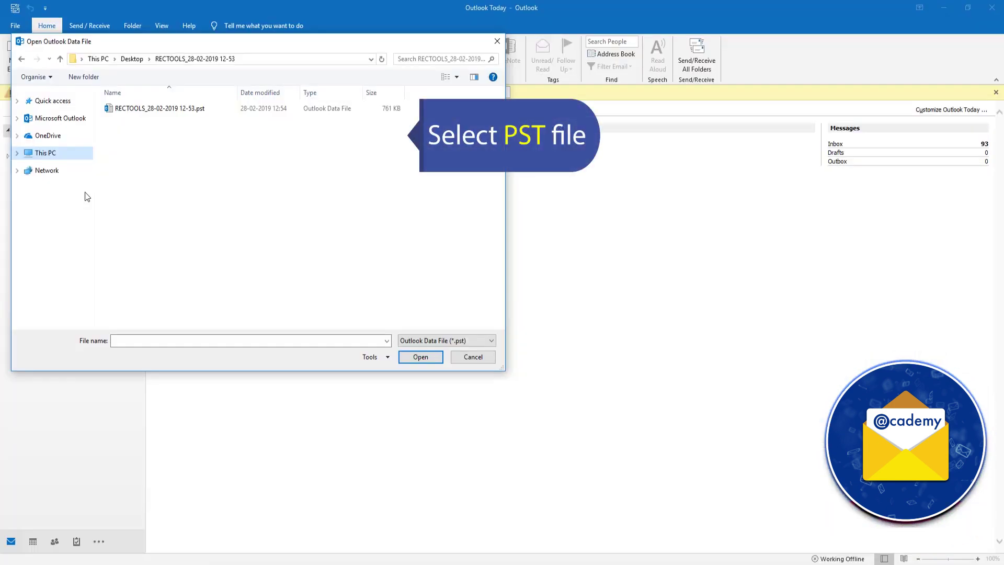
left_click(139, 110)
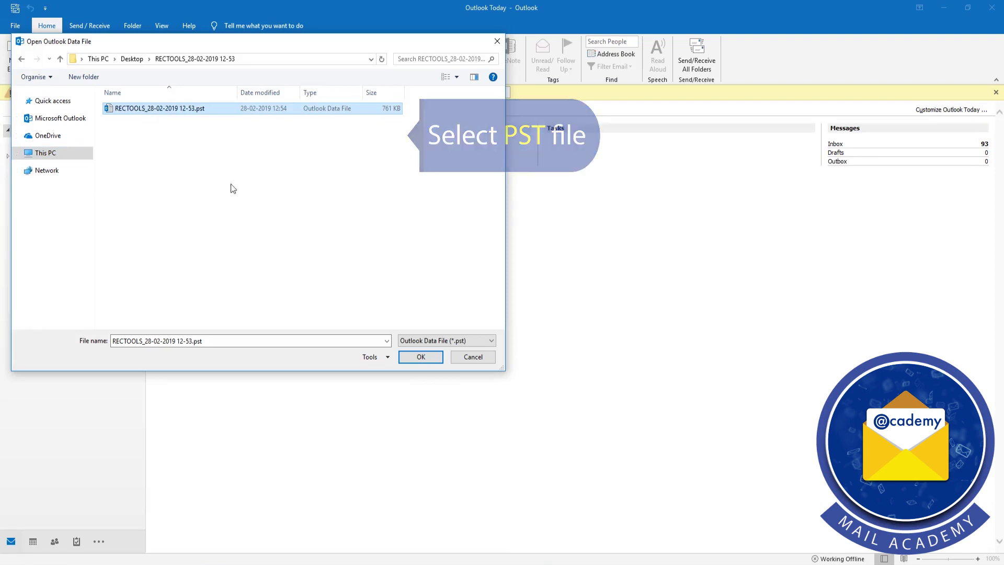
left_click(434, 359)
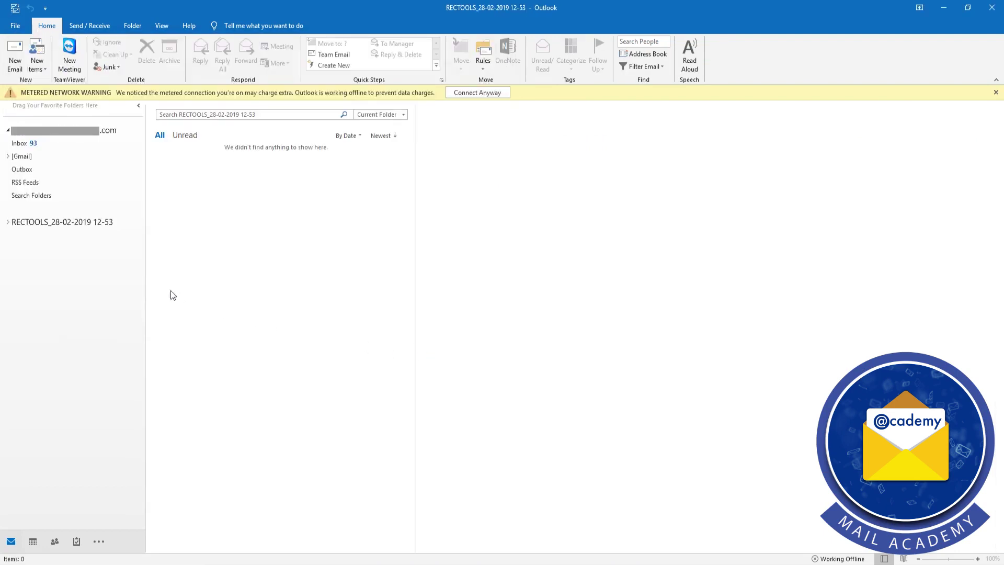
Step: Expand RECTOOLS and All mail Including Spam and Trash.mbox, then view its Inbox
left_click(8, 224)
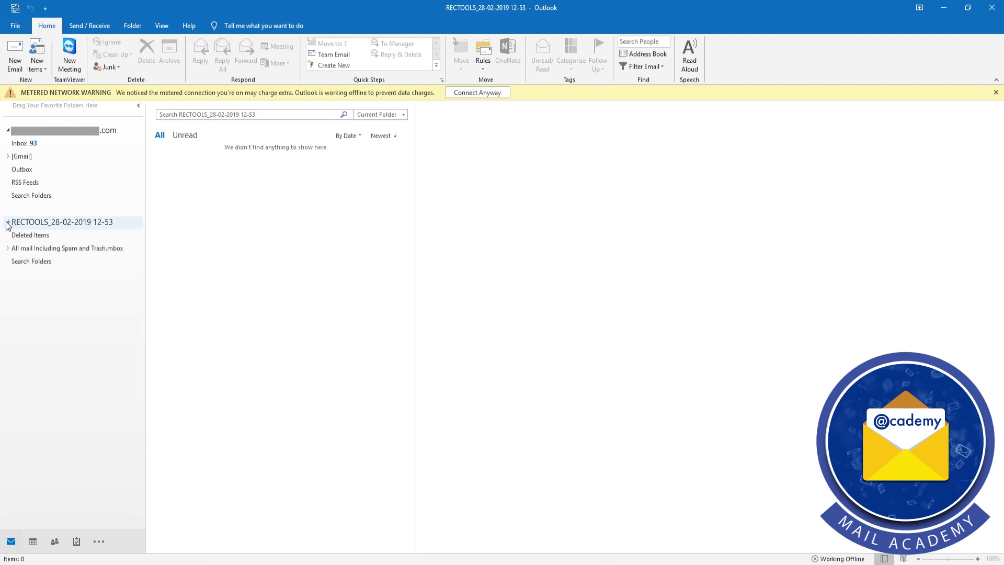
left_click(9, 249)
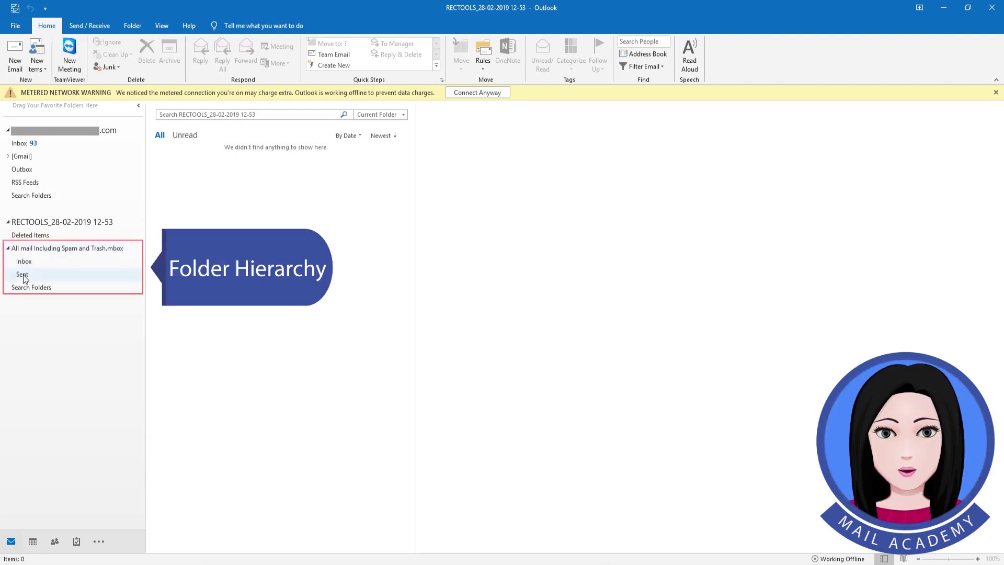
left_click(33, 263)
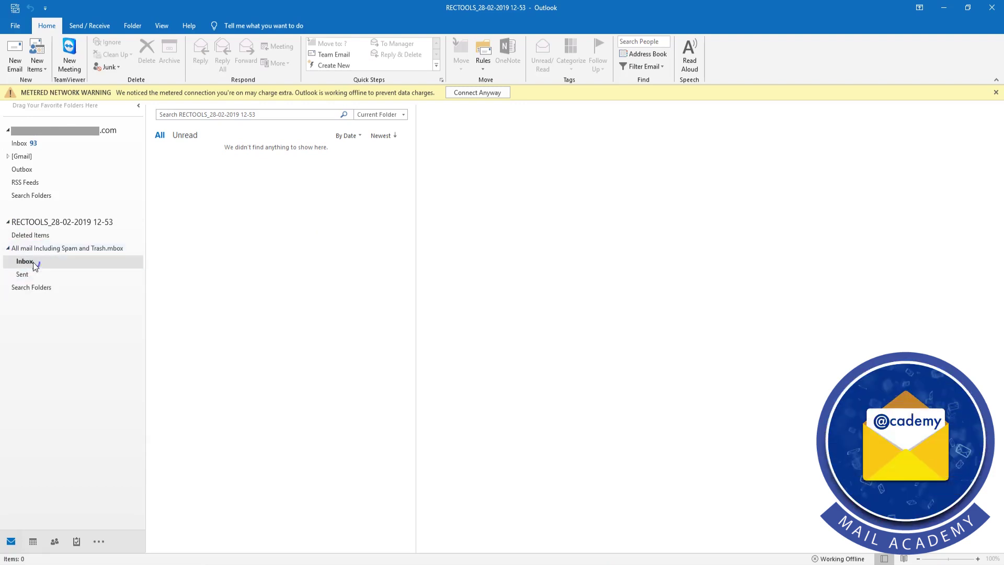